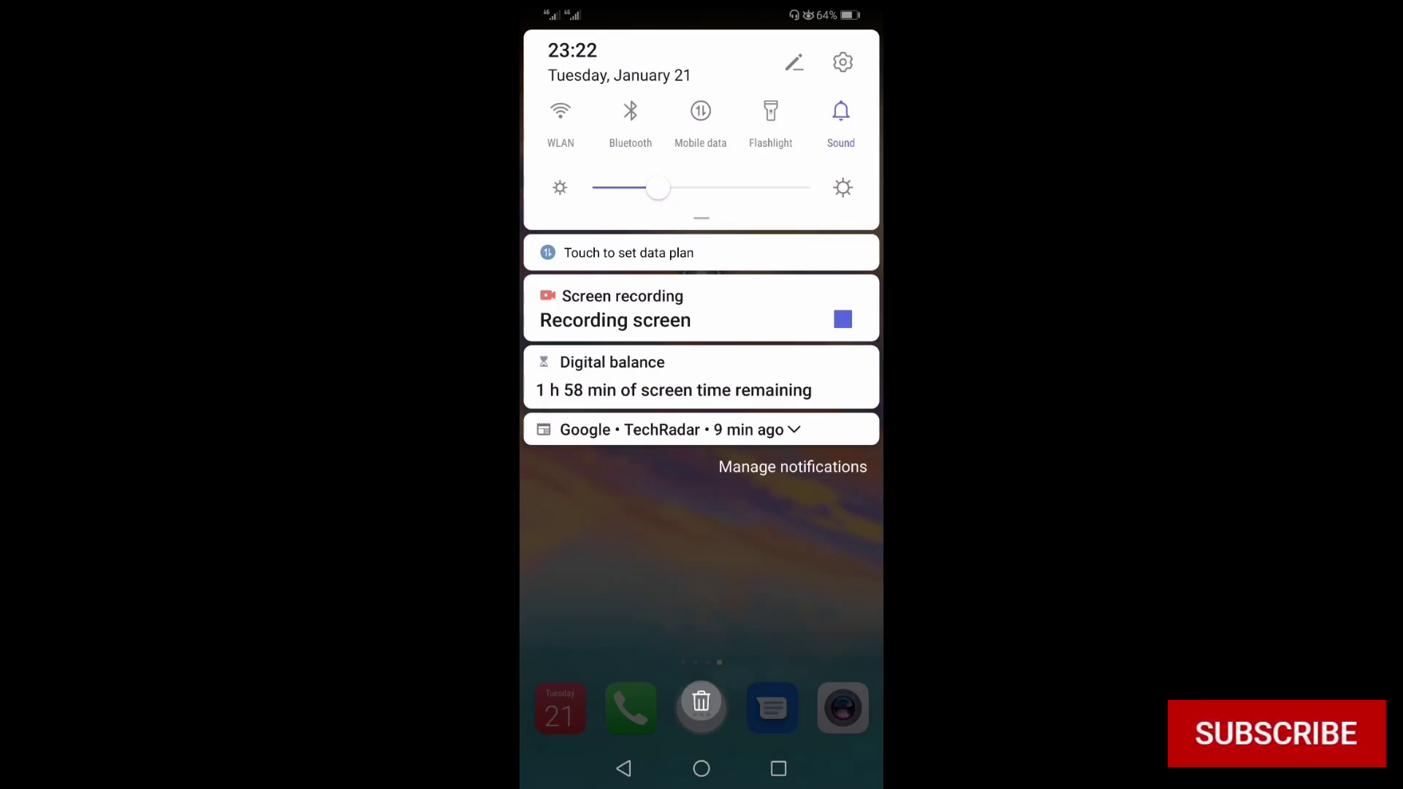
Go from Manage notifications into Settings and on to the Battery page showing 64% charge
click(792, 467)
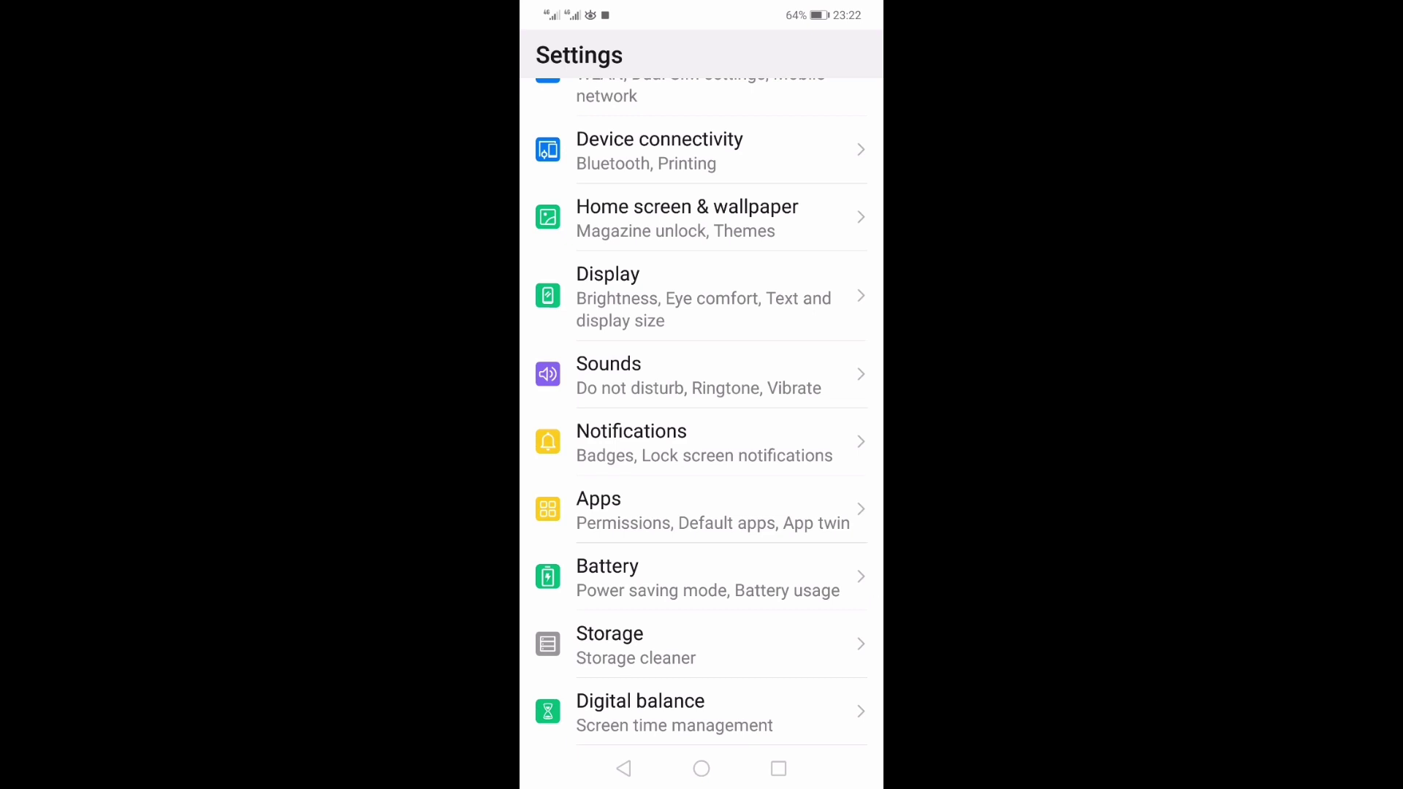
drag(768, 553, 804, 351)
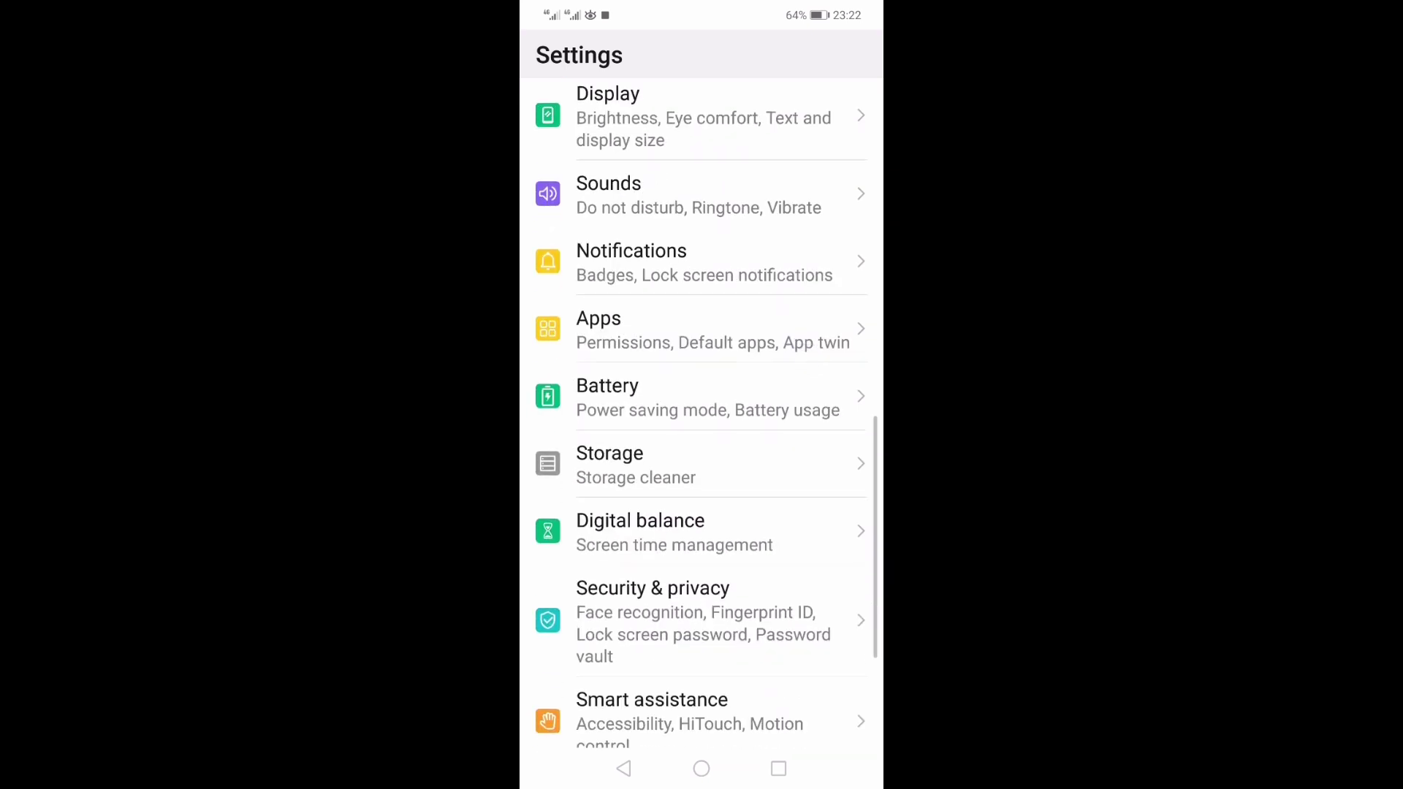
click(727, 402)
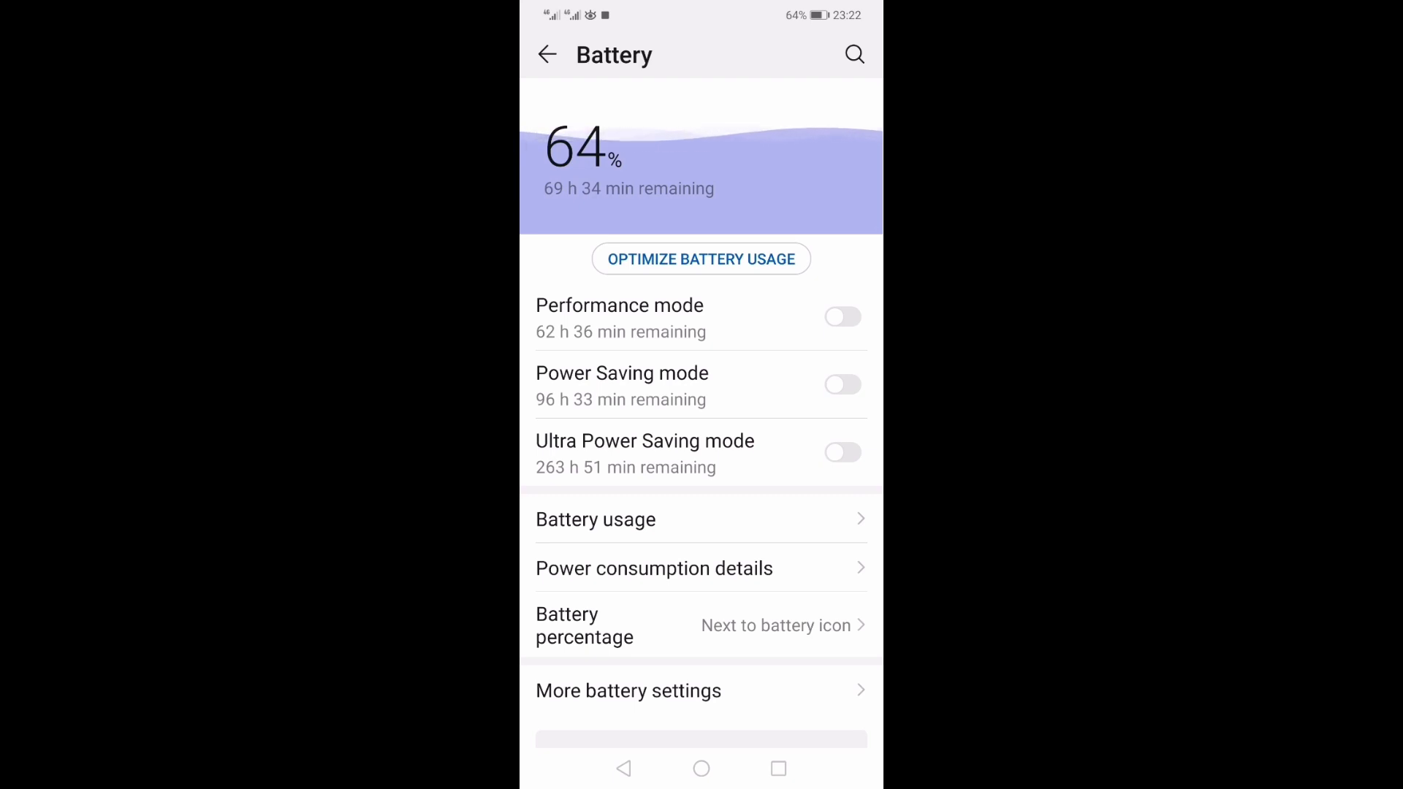
drag(801, 582, 813, 455)
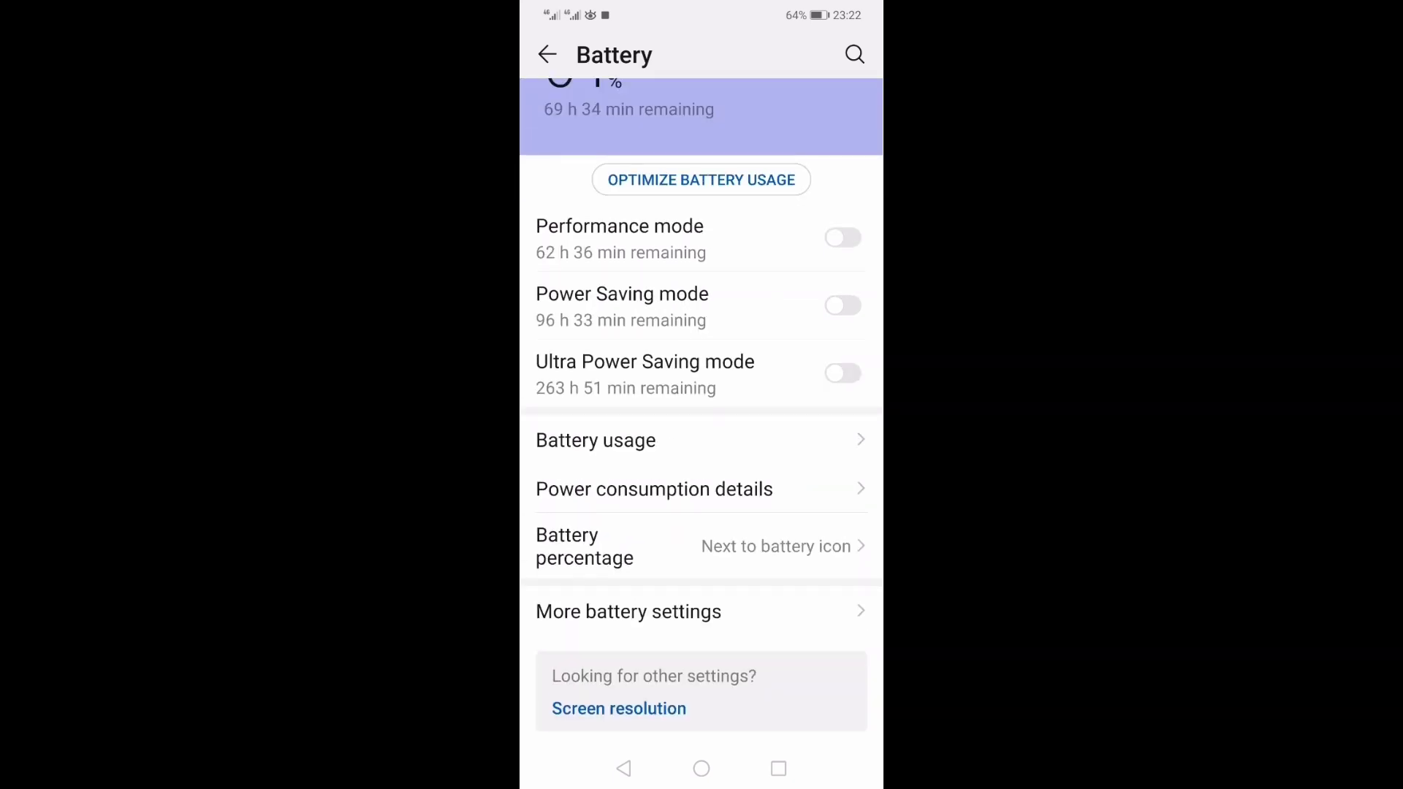
In Battery usage, collapse the Software app list and expand the Hardware breakdown
click(750, 440)
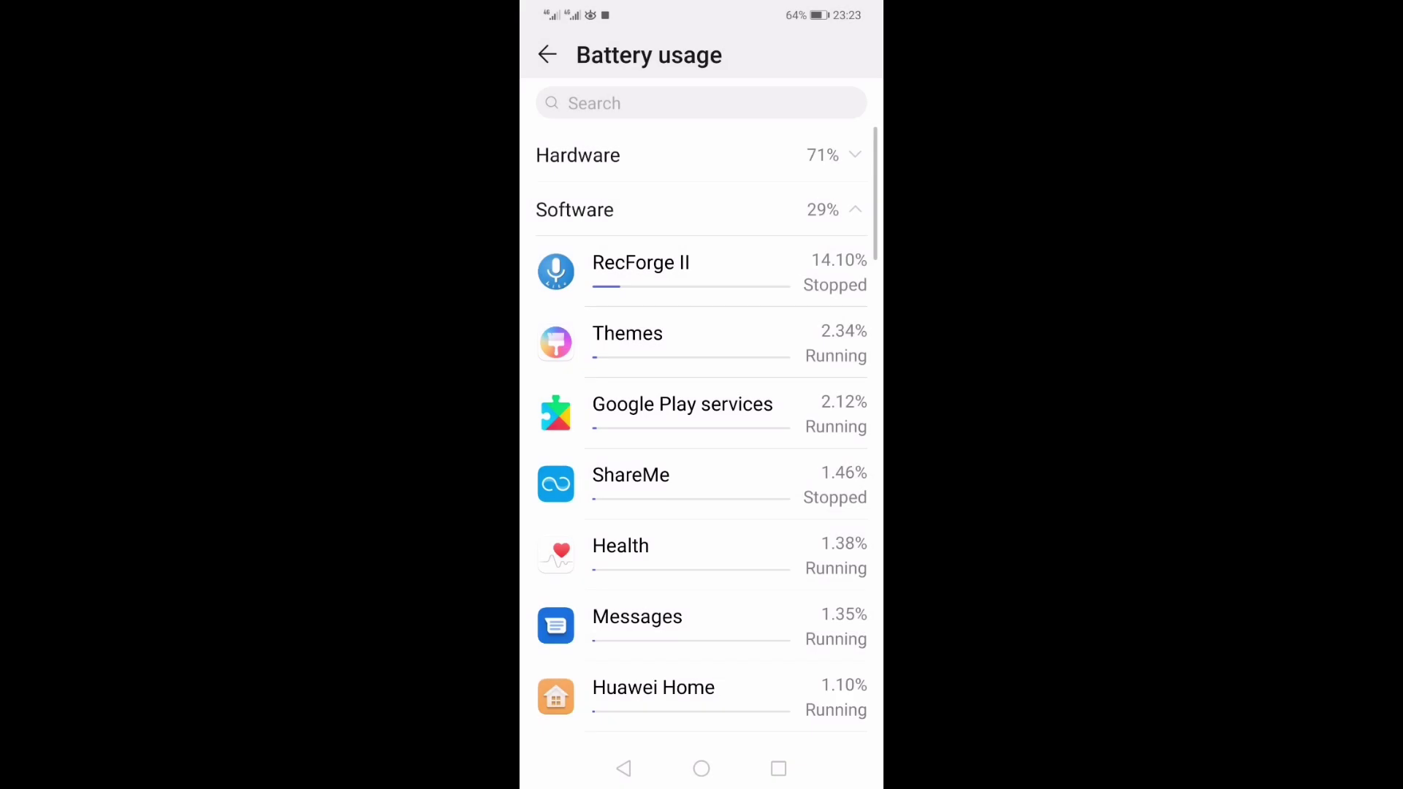
click(702, 210)
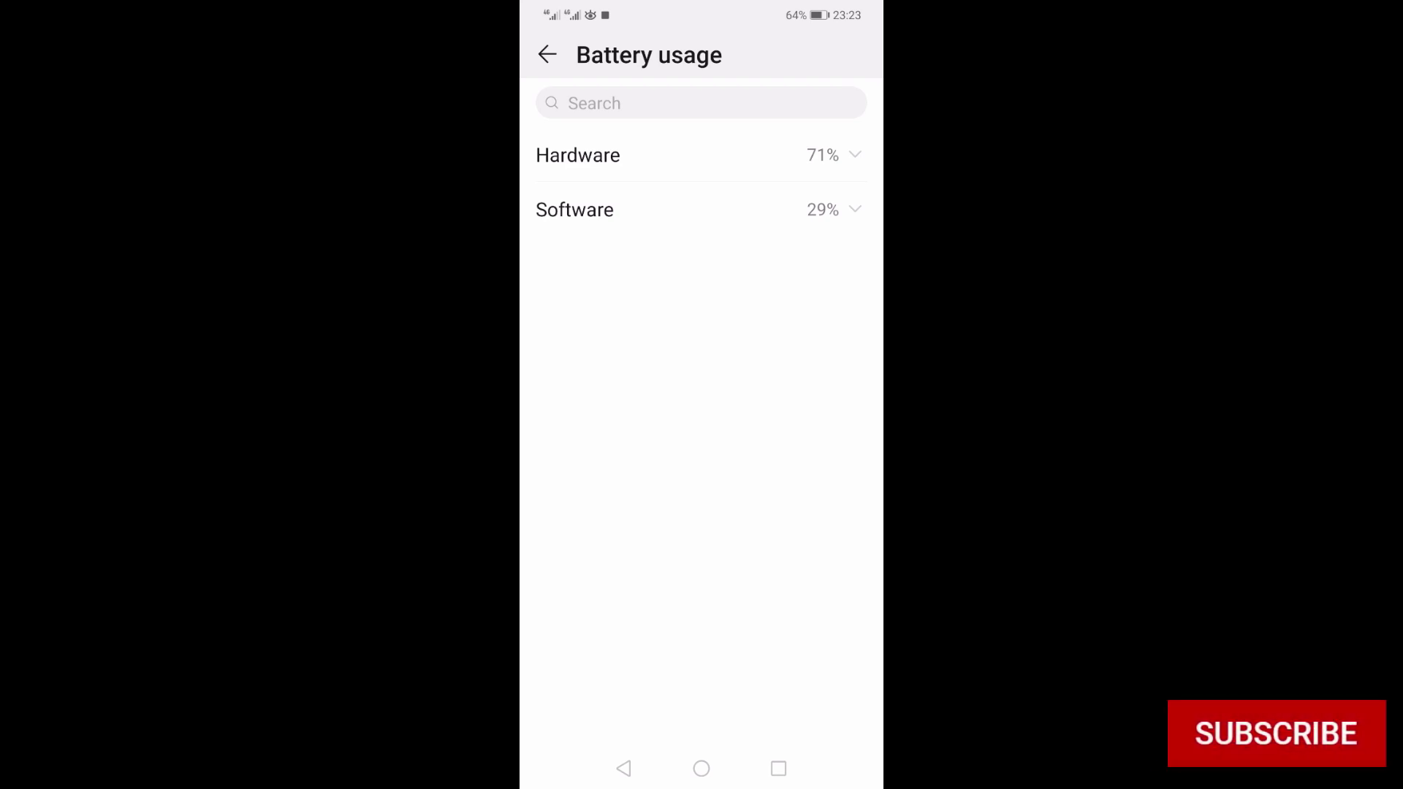
click(824, 154)
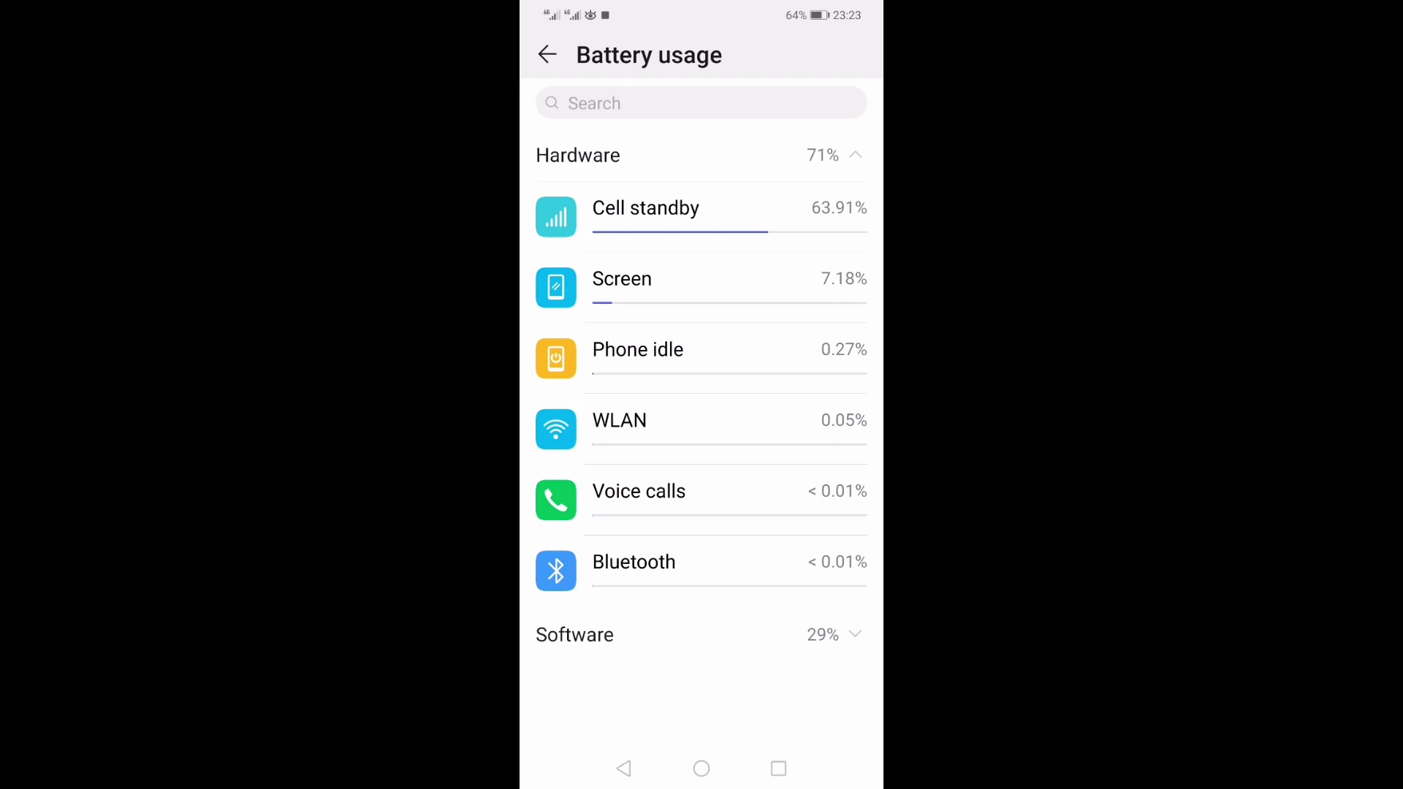
Open the Hardware Screen entry's usage details, showing 19 min 14 s awake
click(609, 290)
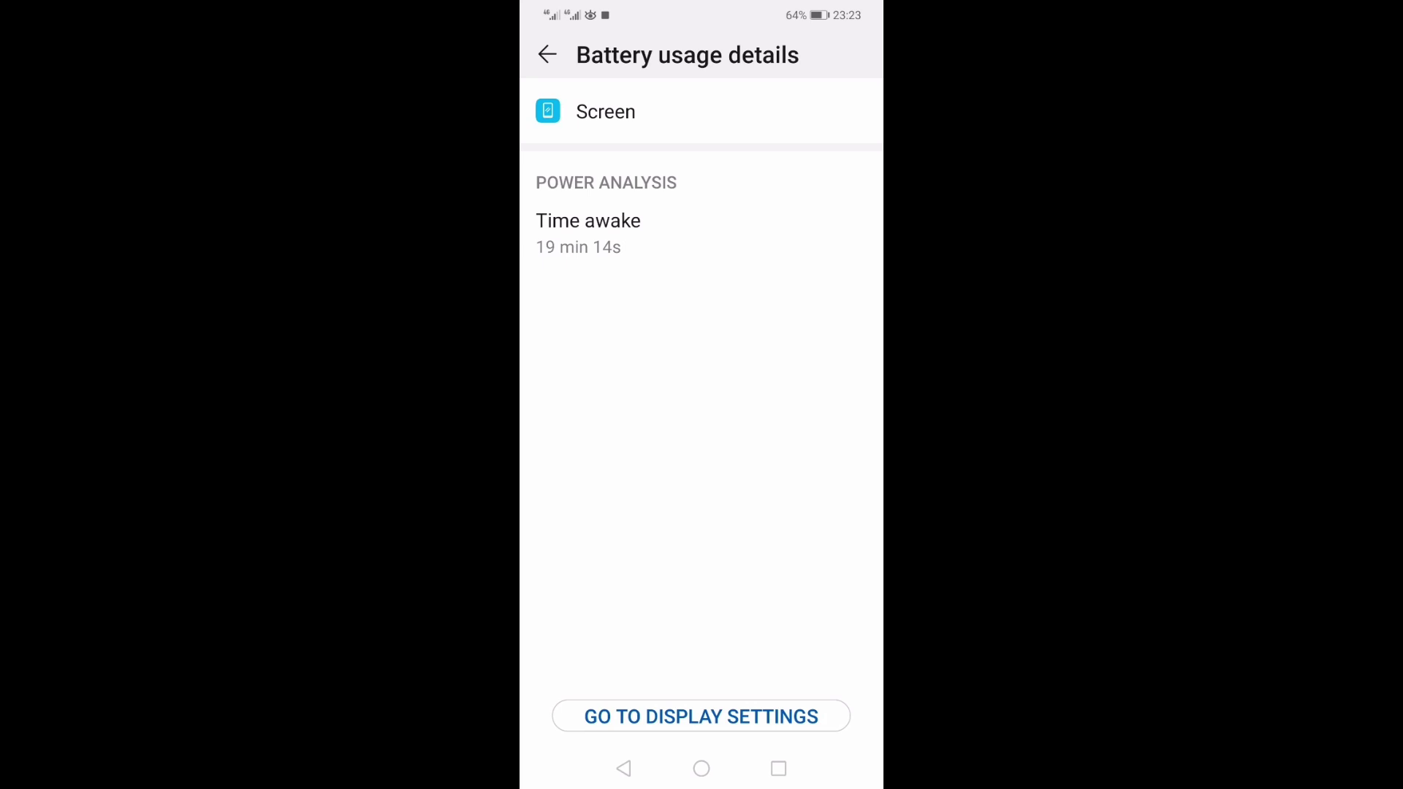